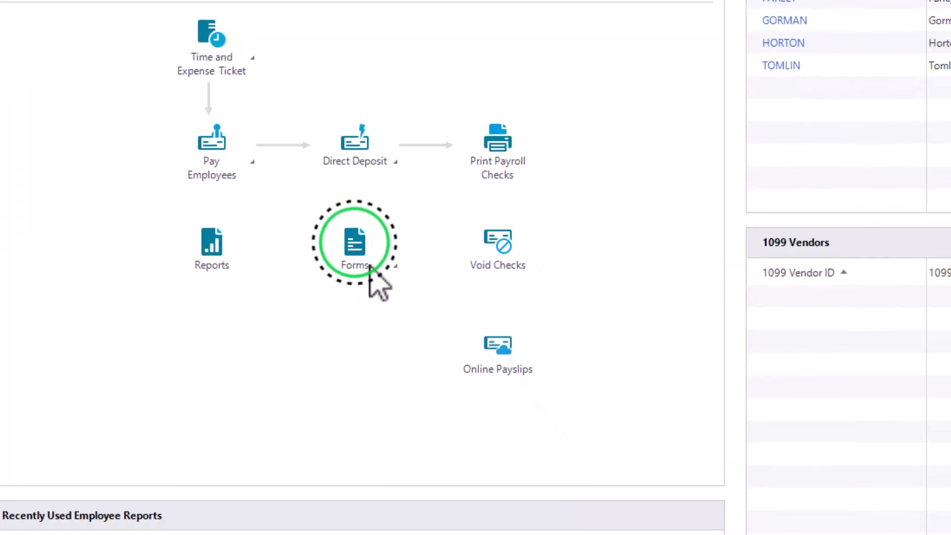
Step: Open the payroll tax form selector for Federal Forms (W-2, 940, etc.)
left_click(375, 271)
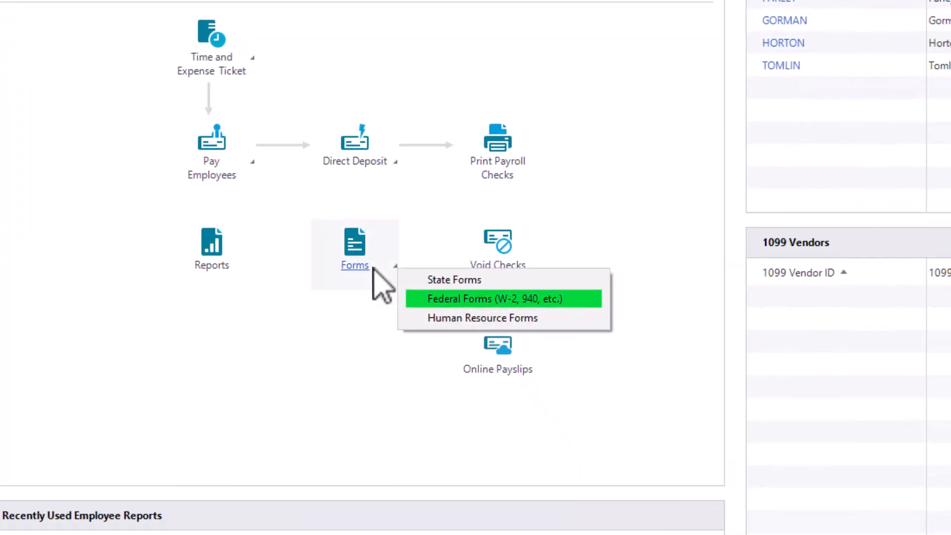
left_click(427, 299)
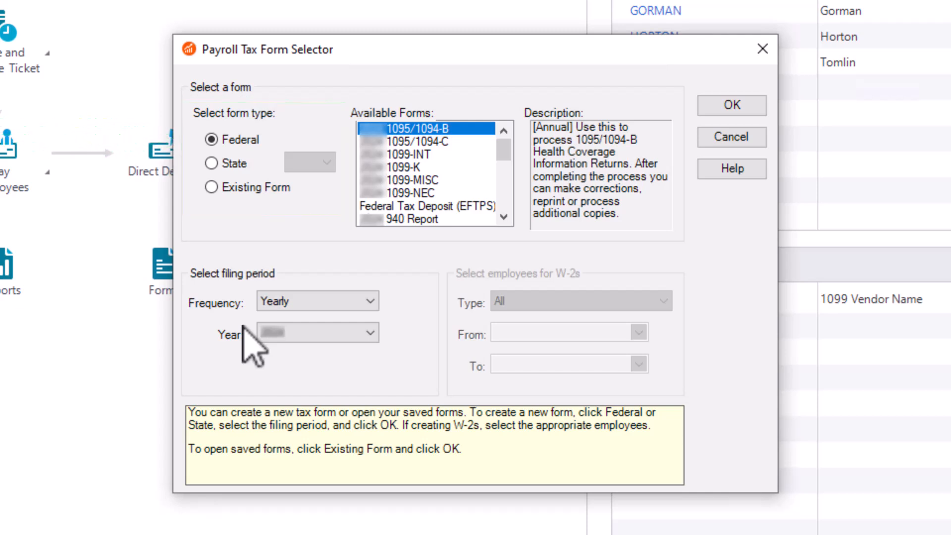
Step: Select 940 Report in Available Forms and create it
left_click(380, 221)
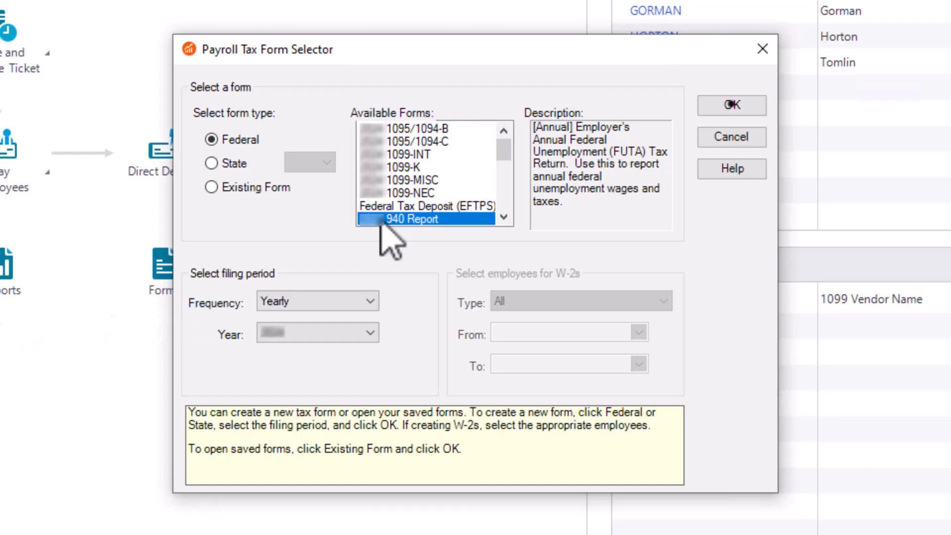
left_click(701, 106)
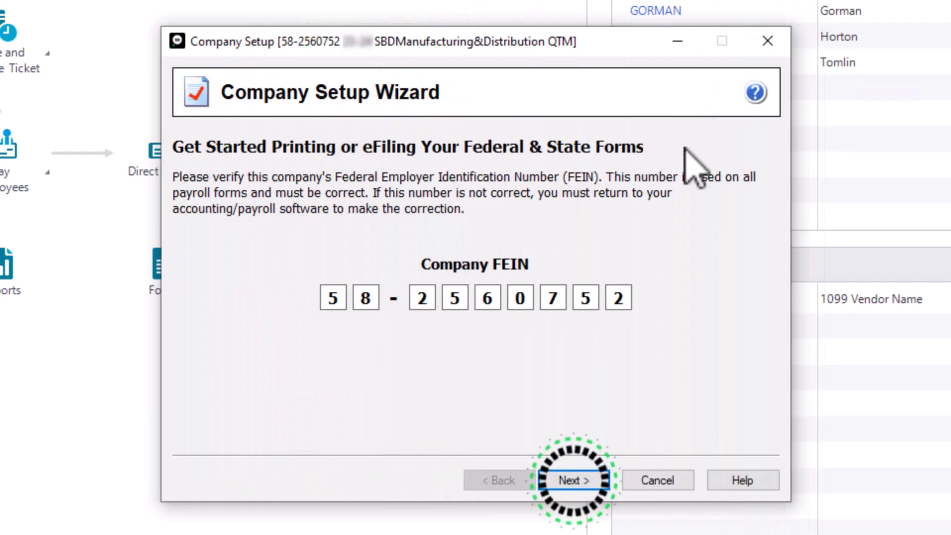
Step: Confirm the company FEIN and keep a single payroll data file
left_click(574, 478)
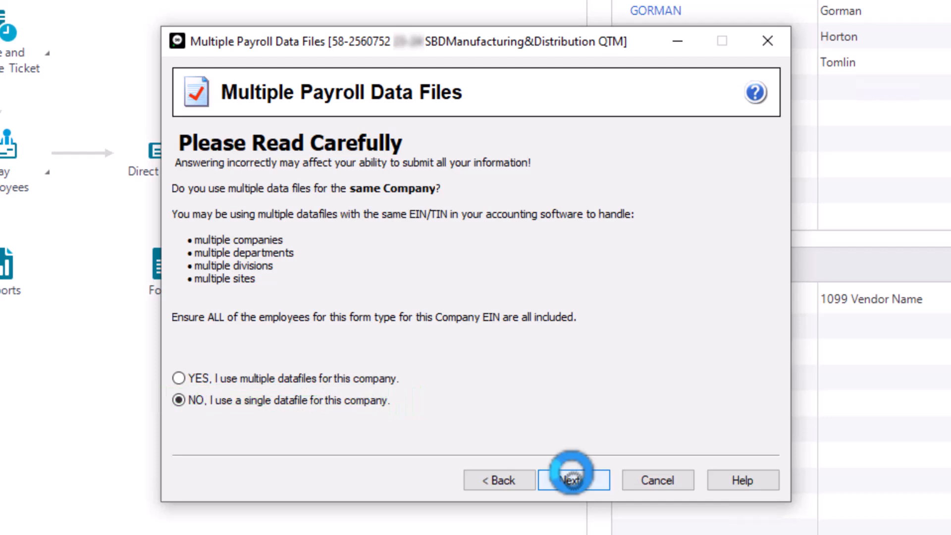
left_click(570, 475)
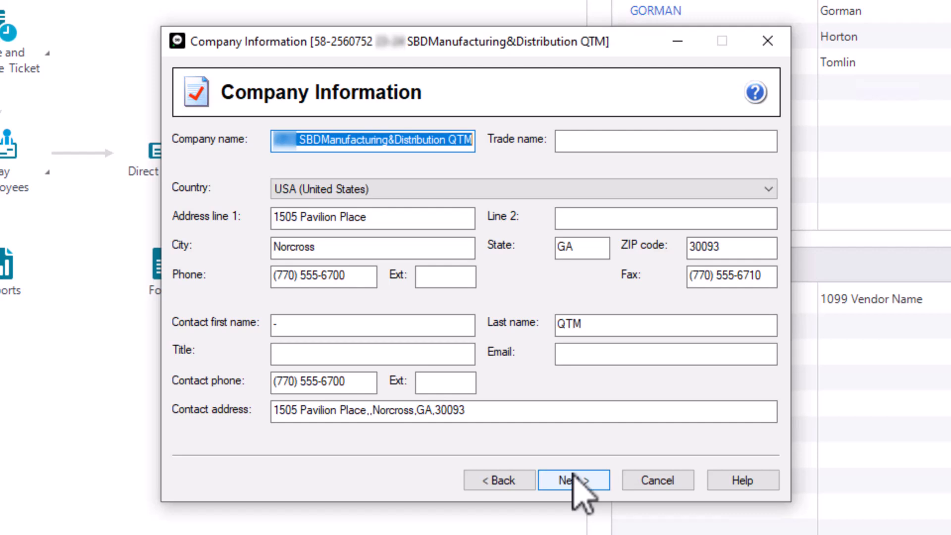
Step: Accept the prefilled company information and the employer tax preparer type
left_click(575, 480)
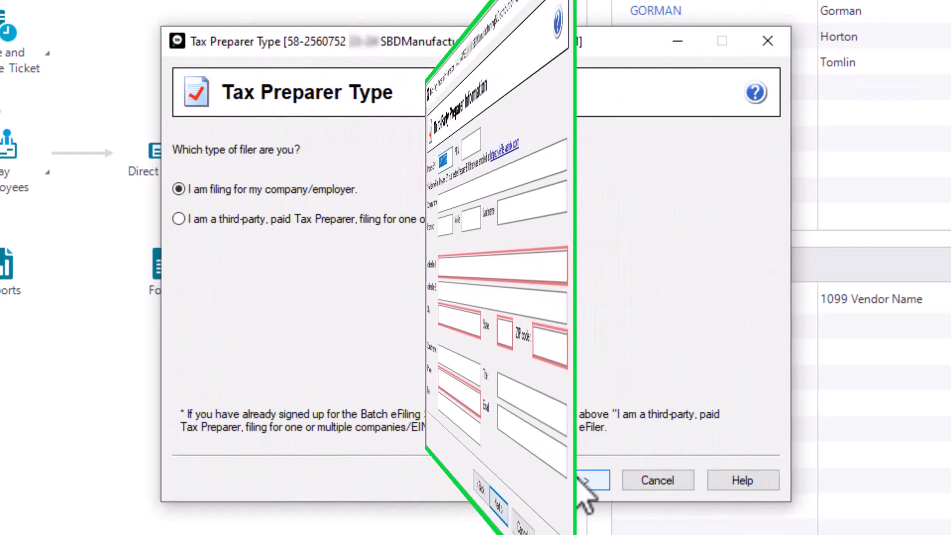
left_click(574, 479)
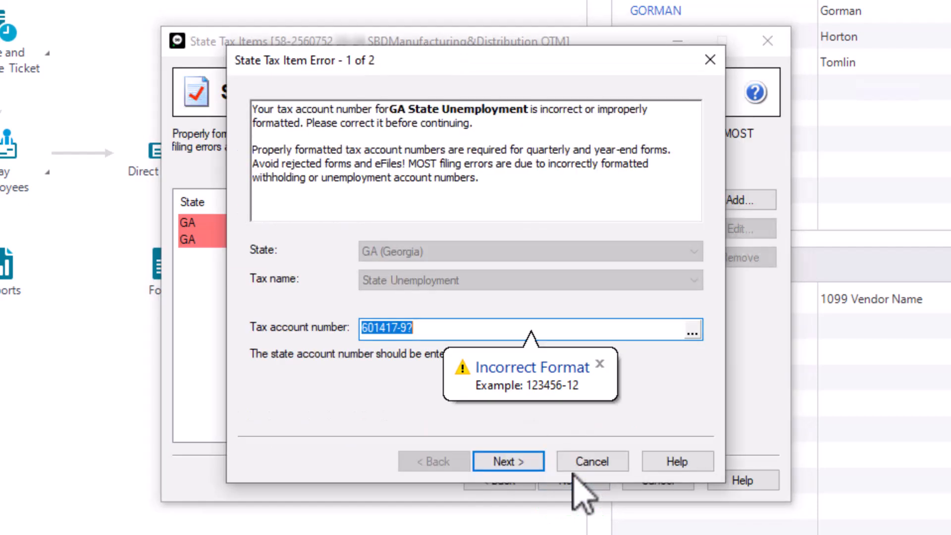
left_click(458, 329)
key("Left")
key("Delete")
type("0")
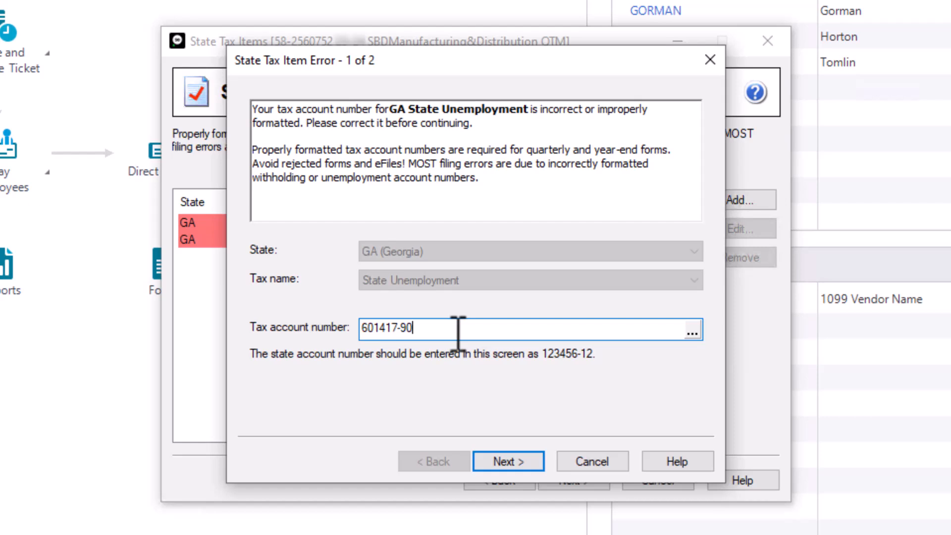
left_click(513, 463)
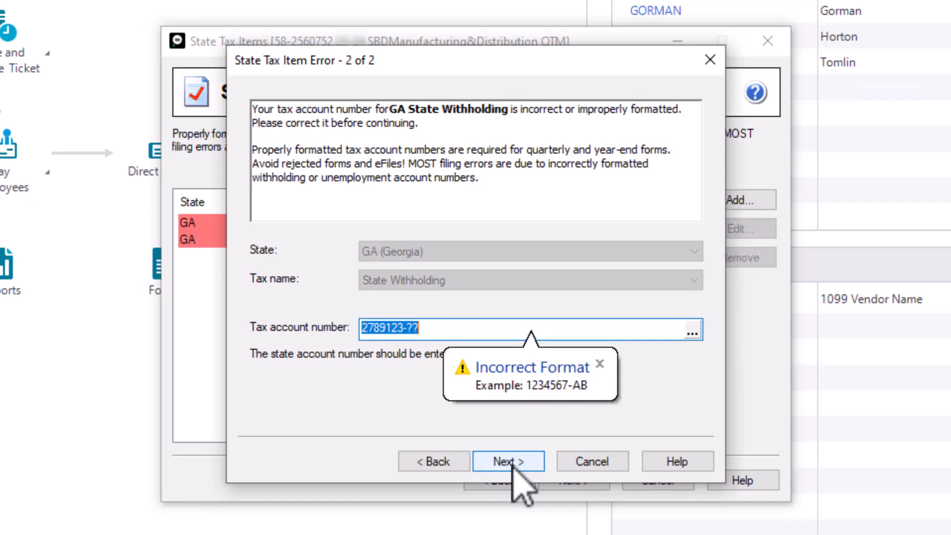
left_click(454, 326)
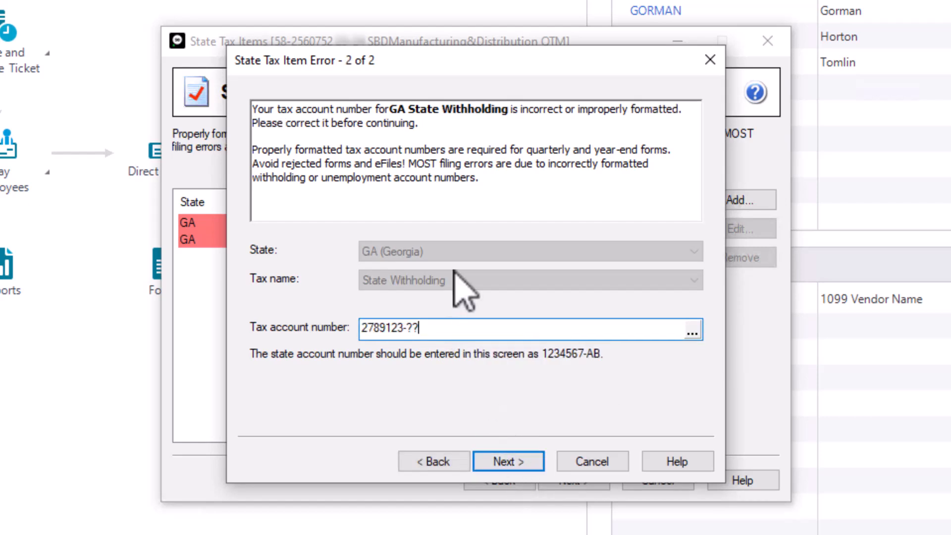
key("Left")
key("Left")
key("Delete")
key("Delete")
type("GA")
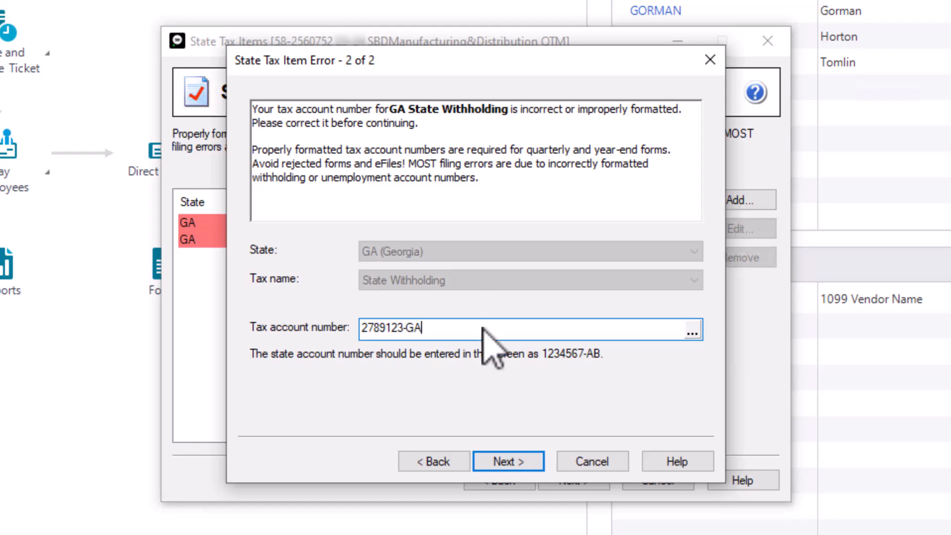
left_click(508, 461)
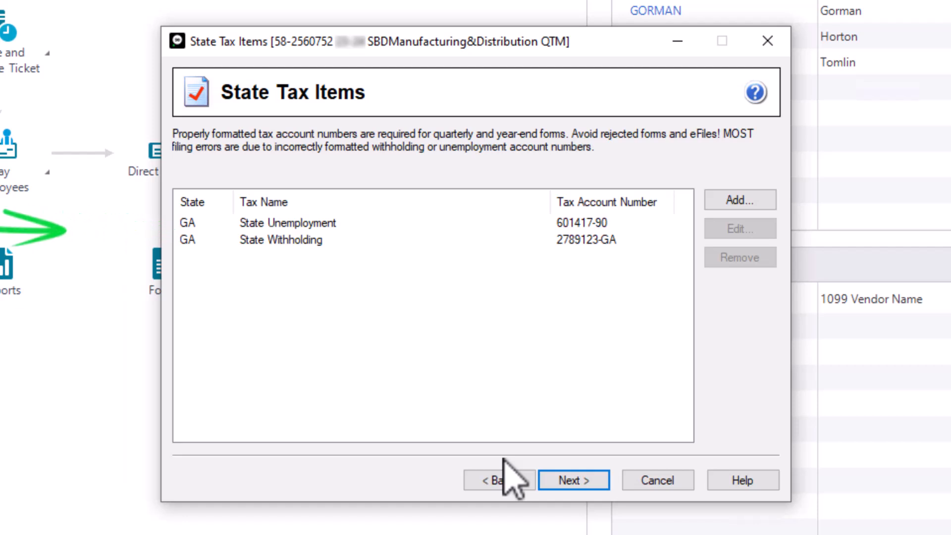
left_click(557, 477)
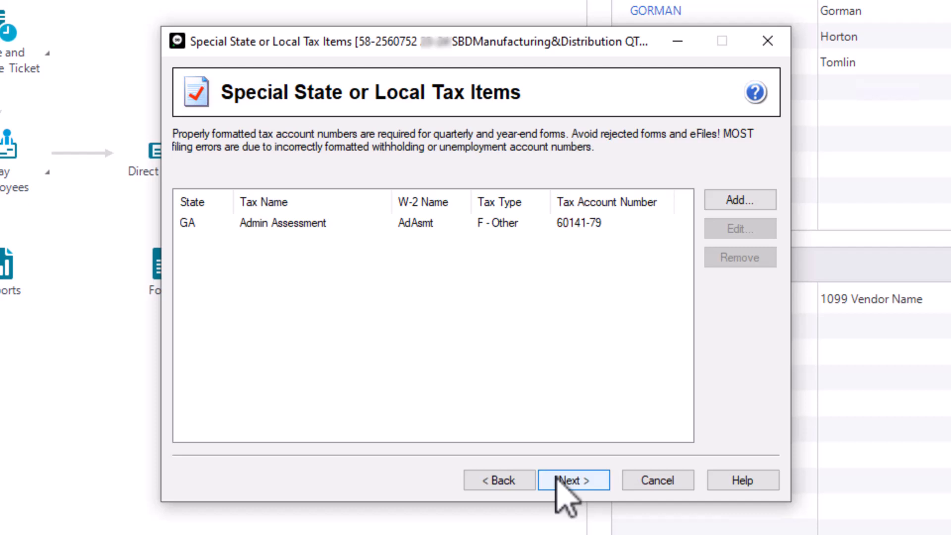
left_click(556, 476)
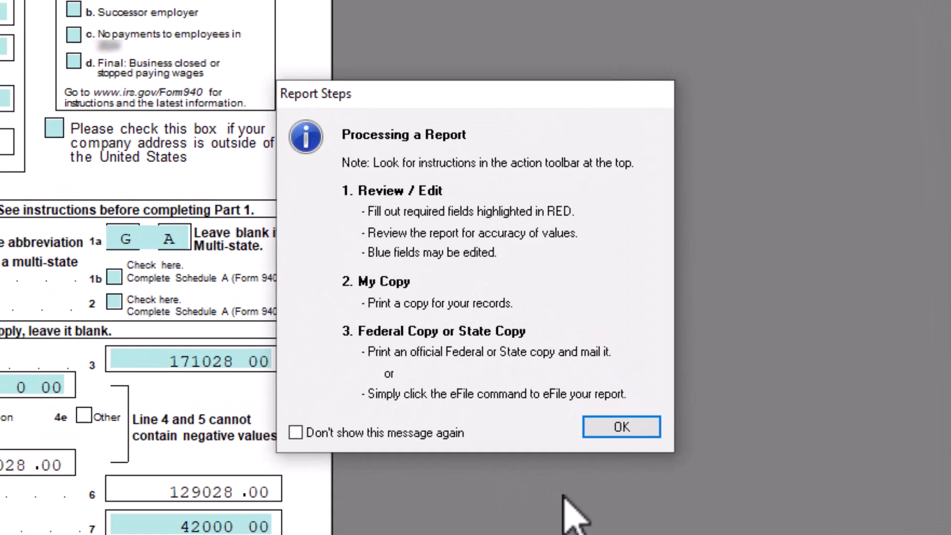
Step: Dismiss the Report Steps and Red Fields notices, replace line 13's 0.00 with 252, then view page 2
left_click(617, 427)
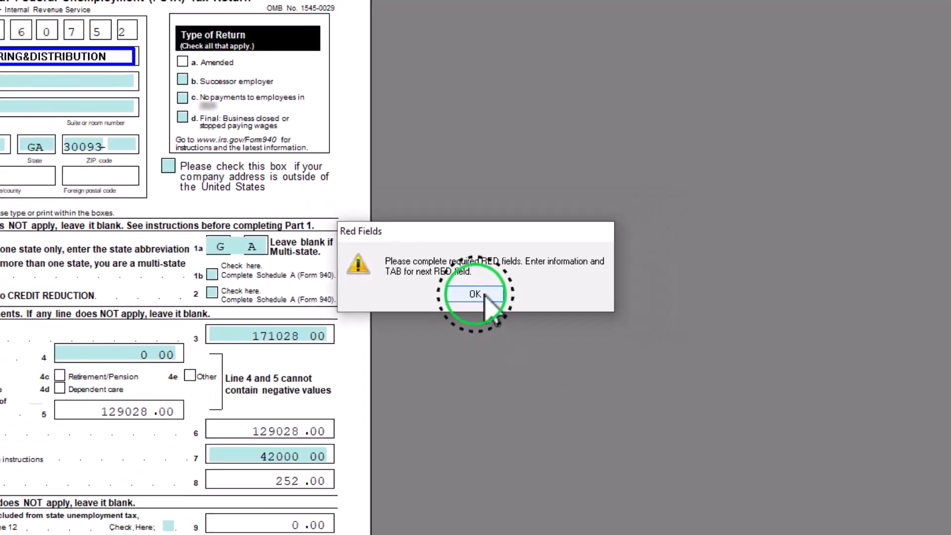
left_click(483, 294)
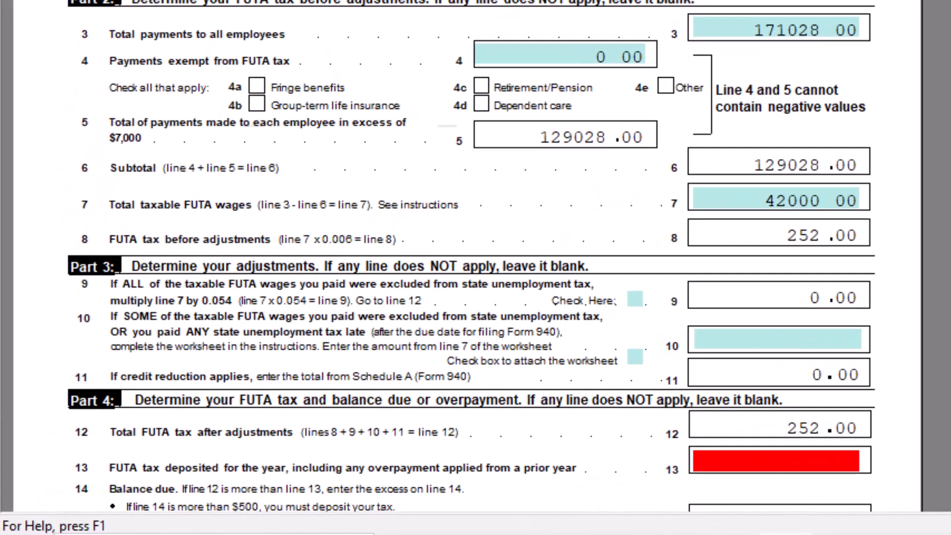
left_click(818, 457)
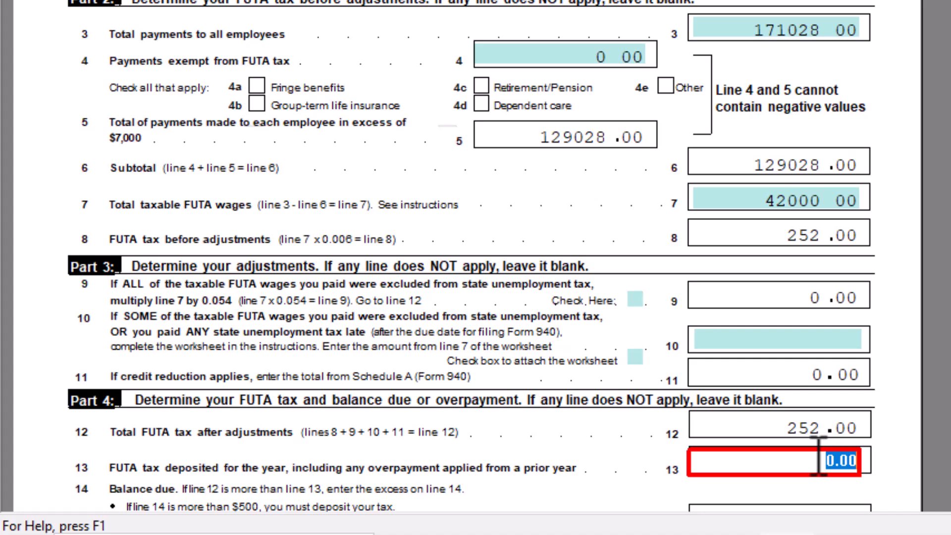
scroll(818, 458, "down", 5)
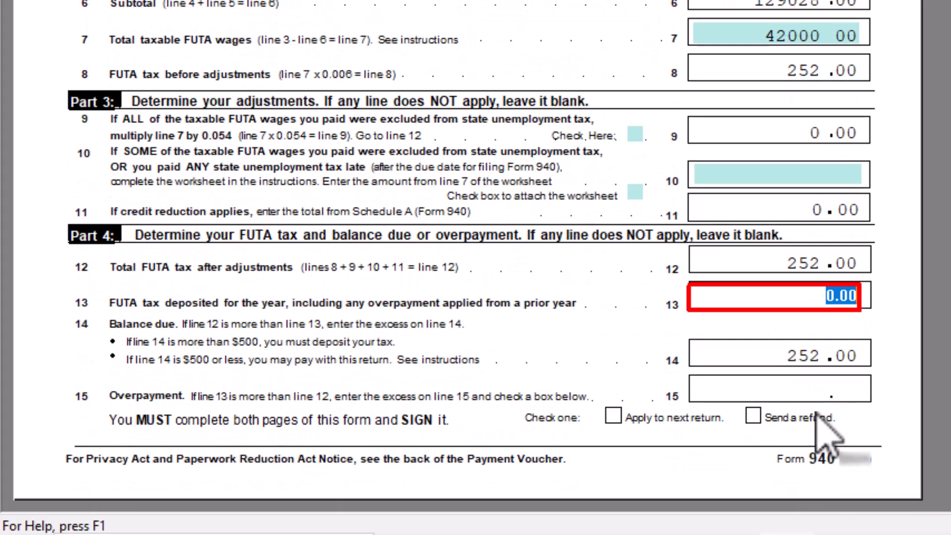
left_click(825, 297)
left_click_drag(823, 297, 855, 297)
type("252")
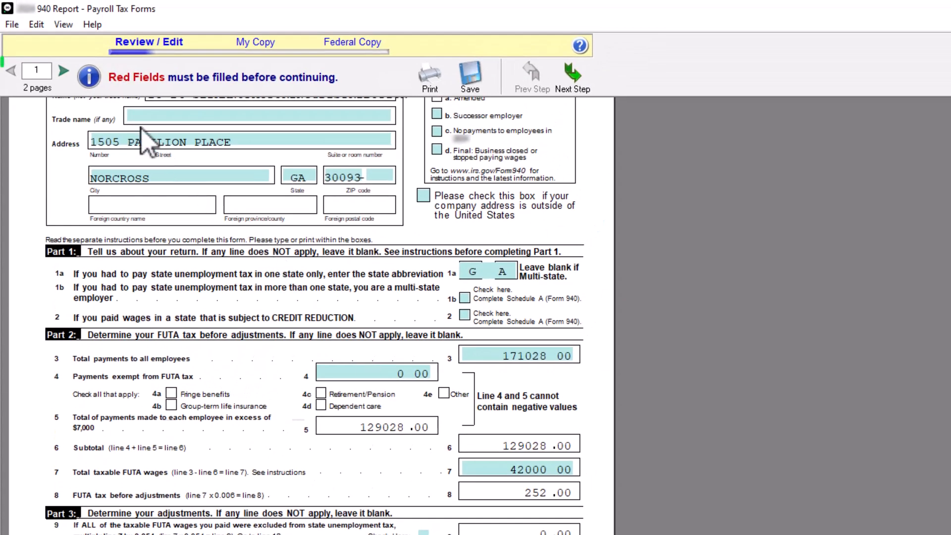
left_click(64, 71)
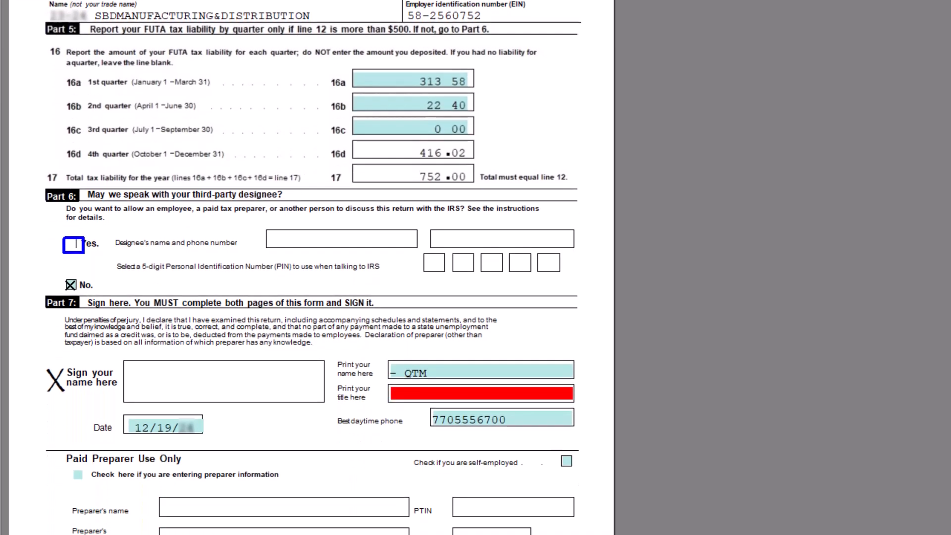
Step: Enter the signer's name in the red title field, acknowledge the address reminder, and agree the figures
left_click(401, 274)
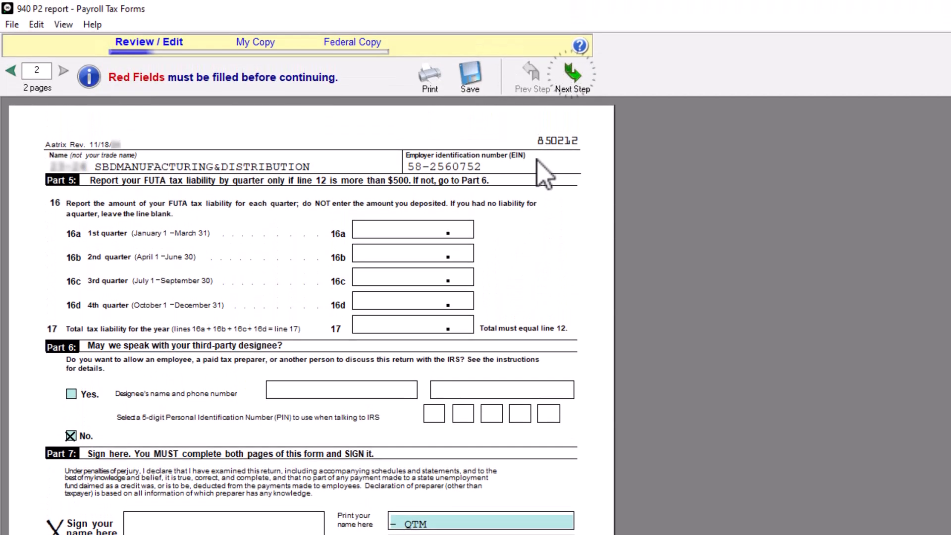
left_click(571, 74)
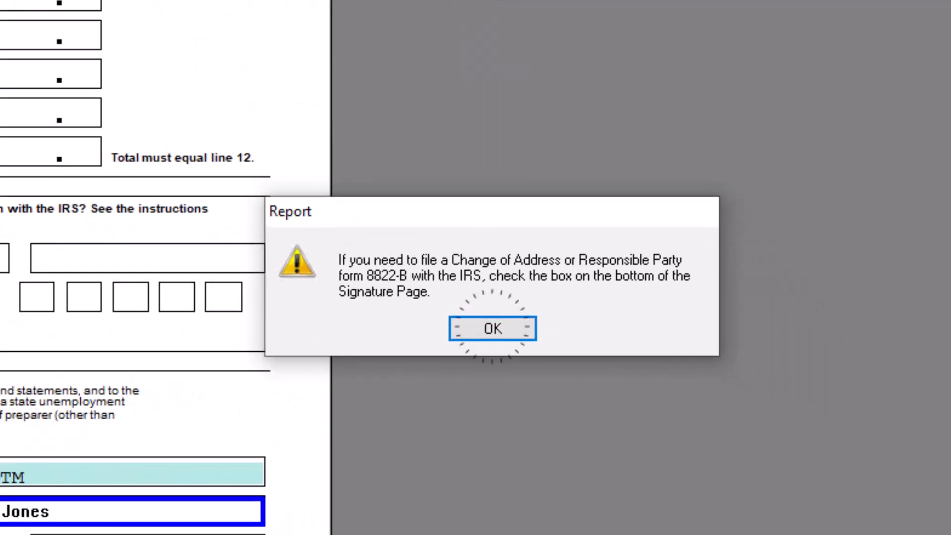
left_click(458, 321)
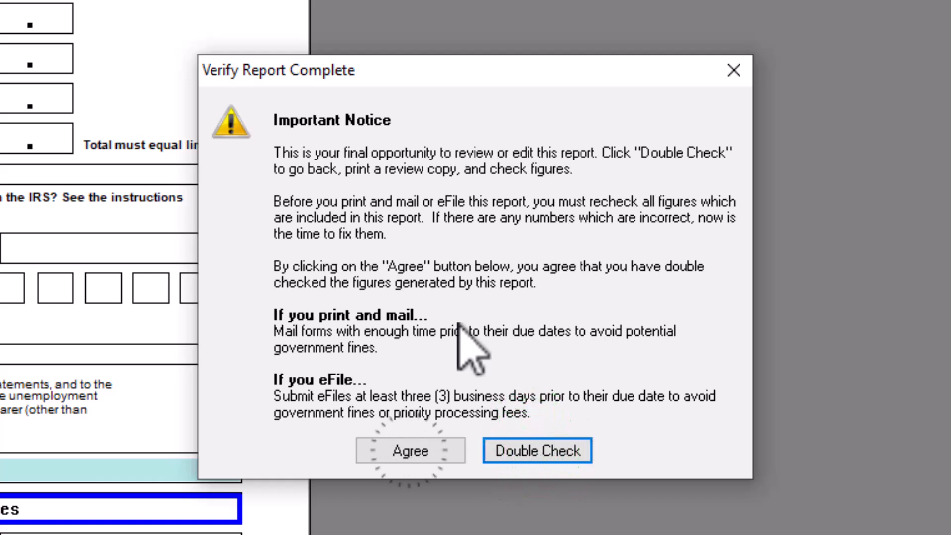
left_click(409, 451)
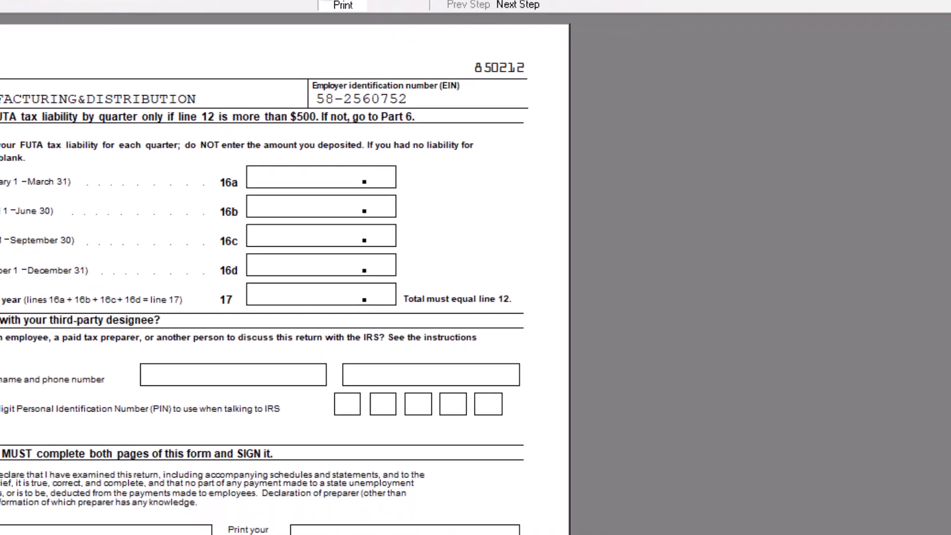
Step: Print the employer copy and the certified federal copy, then confirm processing is complete
left_click(497, 94)
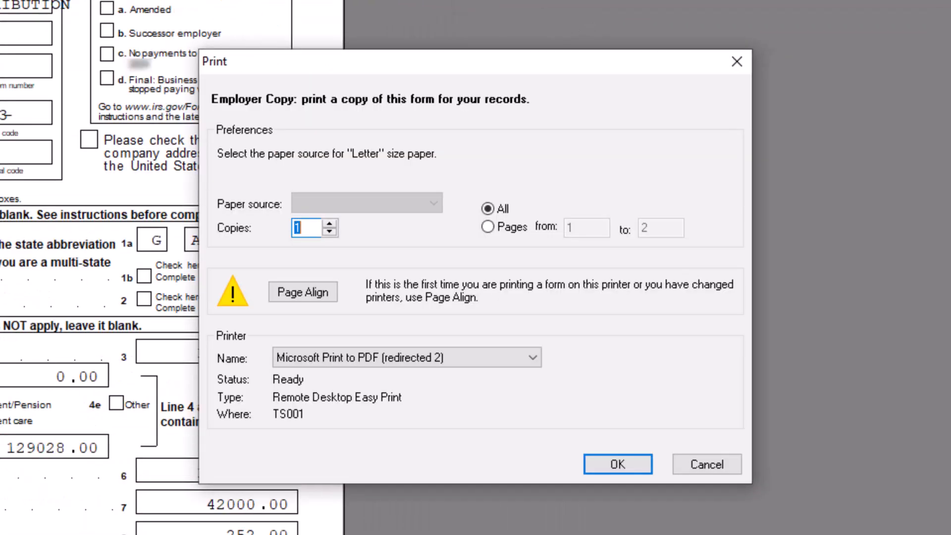
left_click(600, 459)
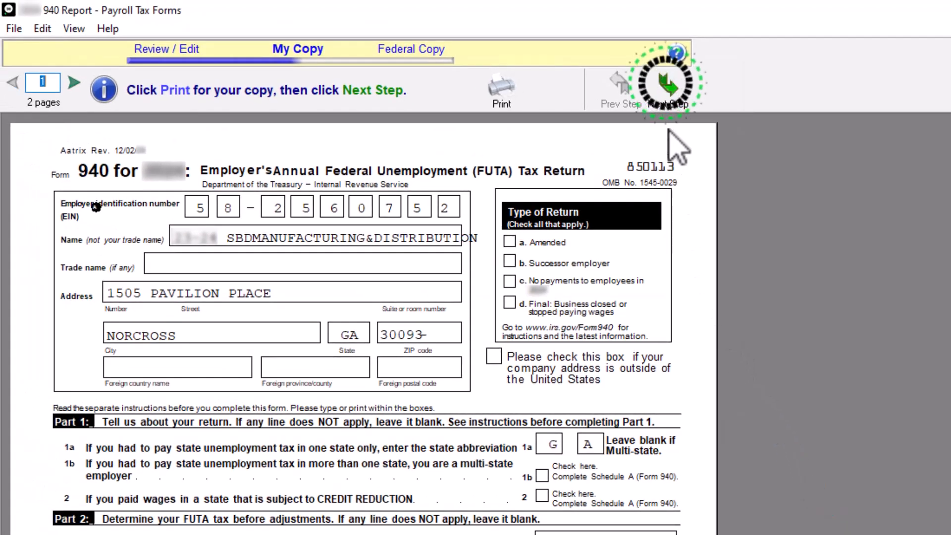
left_click(668, 87)
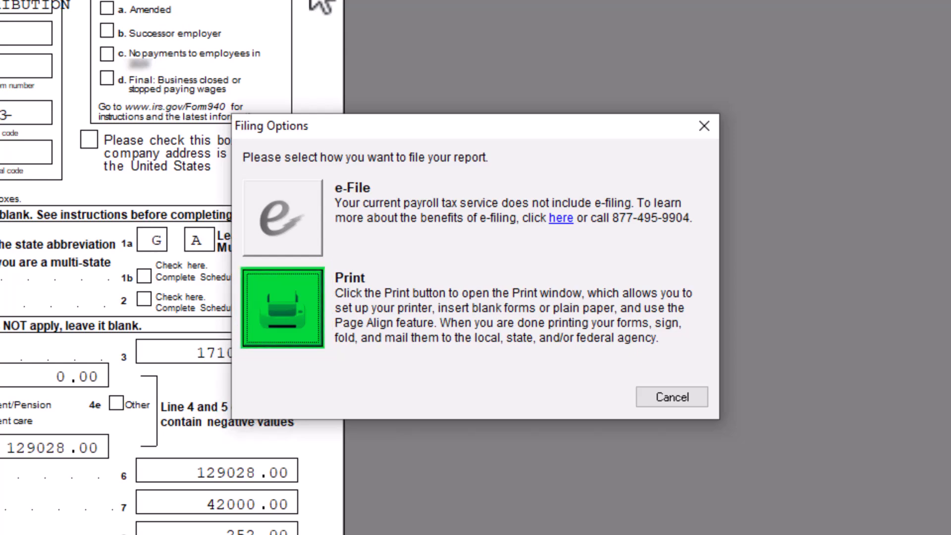
left_click(304, 292)
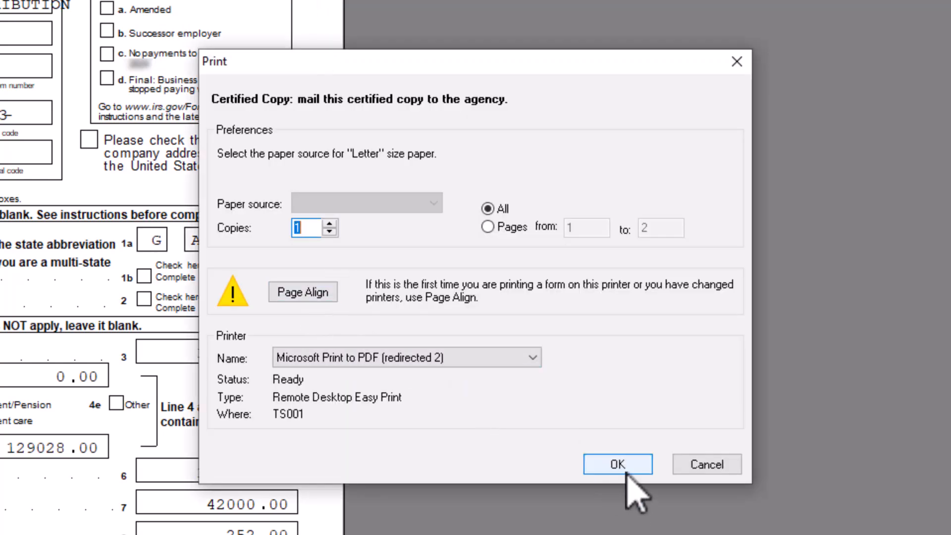
left_click(625, 475)
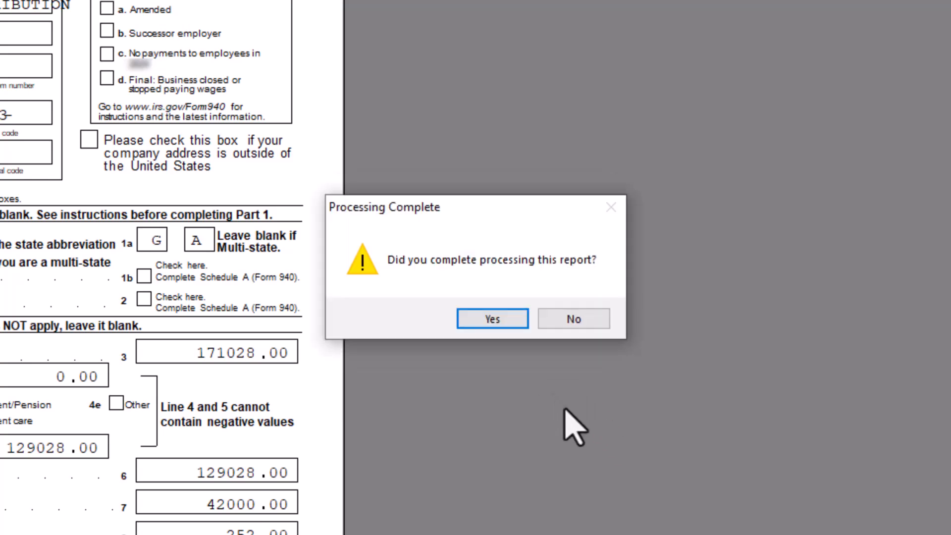
left_click(492, 318)
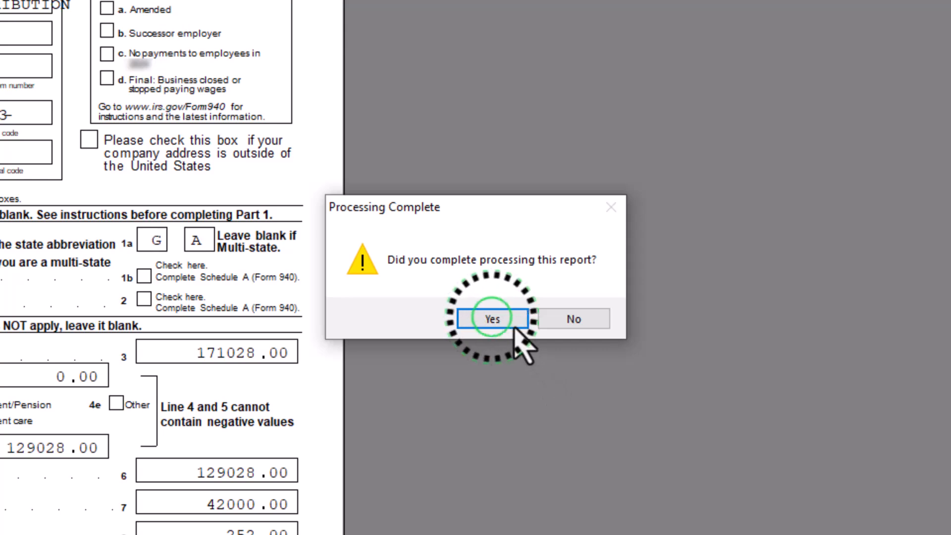